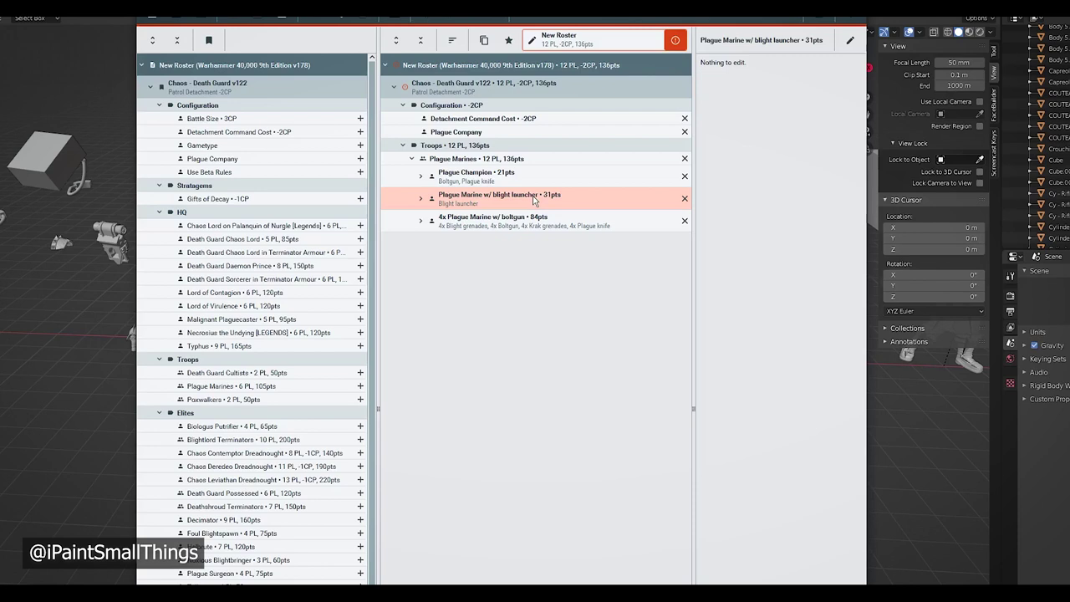
Expand the blight launcher marine and review its blight grenades, blight launcher, krak grenades and plague knife
left_click(421, 199)
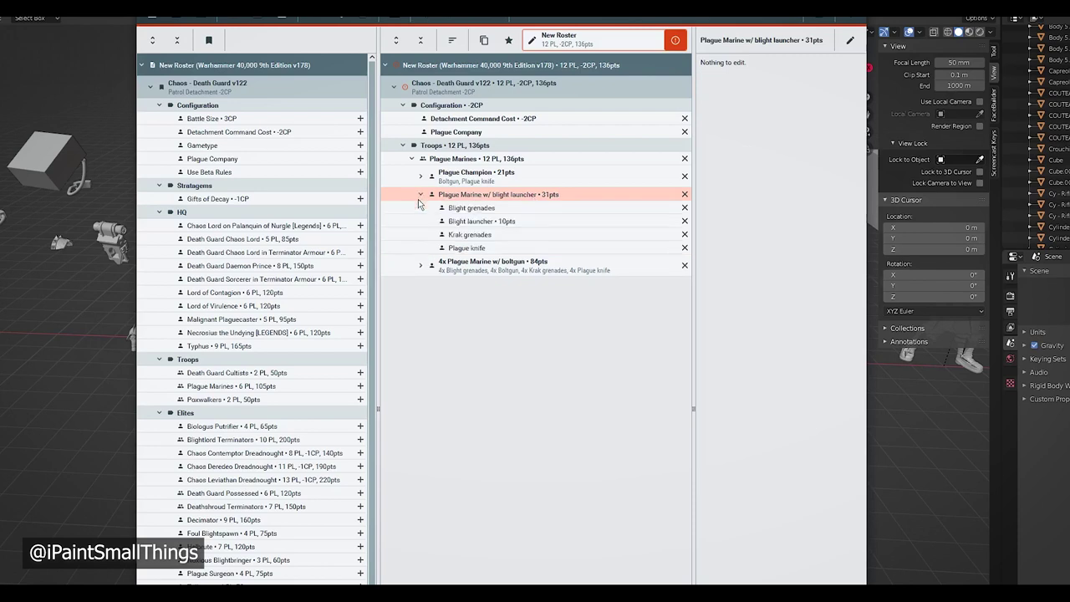
left_click(481, 249)
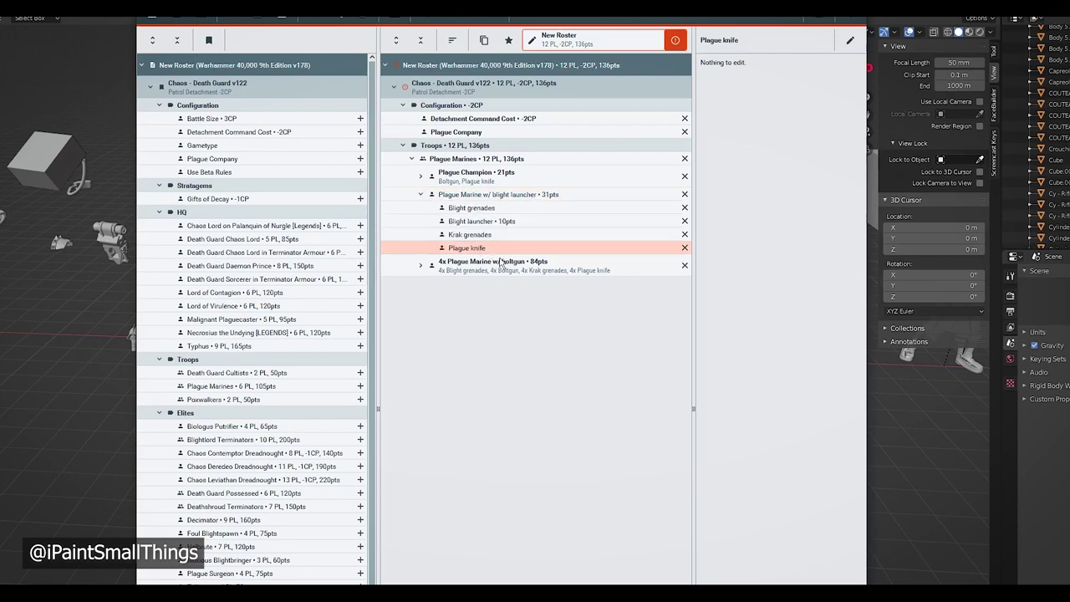
left_click(517, 209)
left_click(520, 222)
left_click(527, 235)
left_click(530, 248)
left_click(526, 222)
left_click(535, 194)
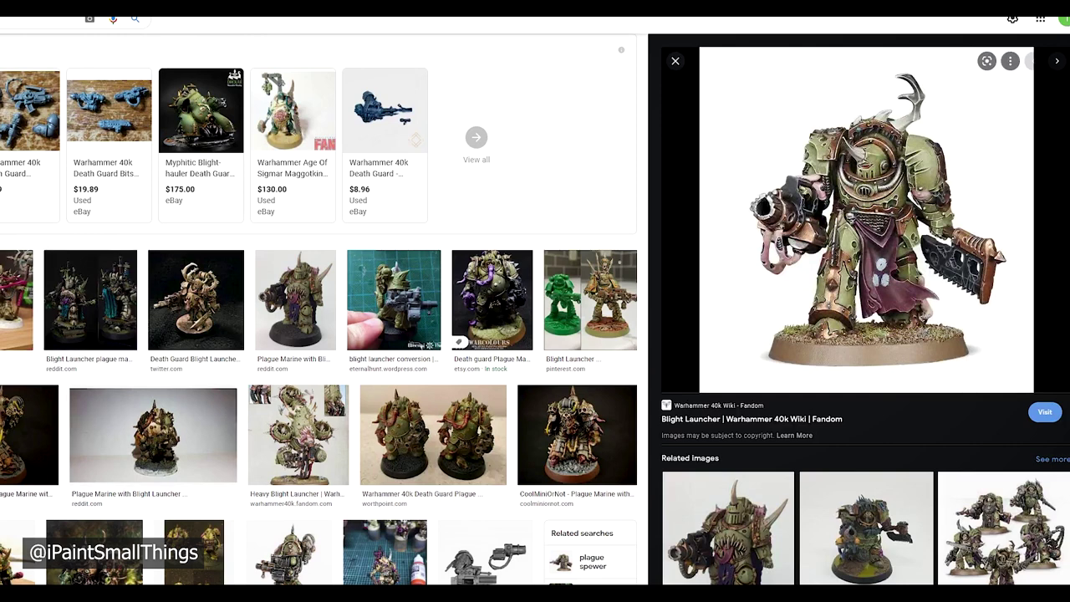
Preview the Warcolours and CoolMiniOrNot painted marines, ending on the green blight launcher marine
left_click(502, 322)
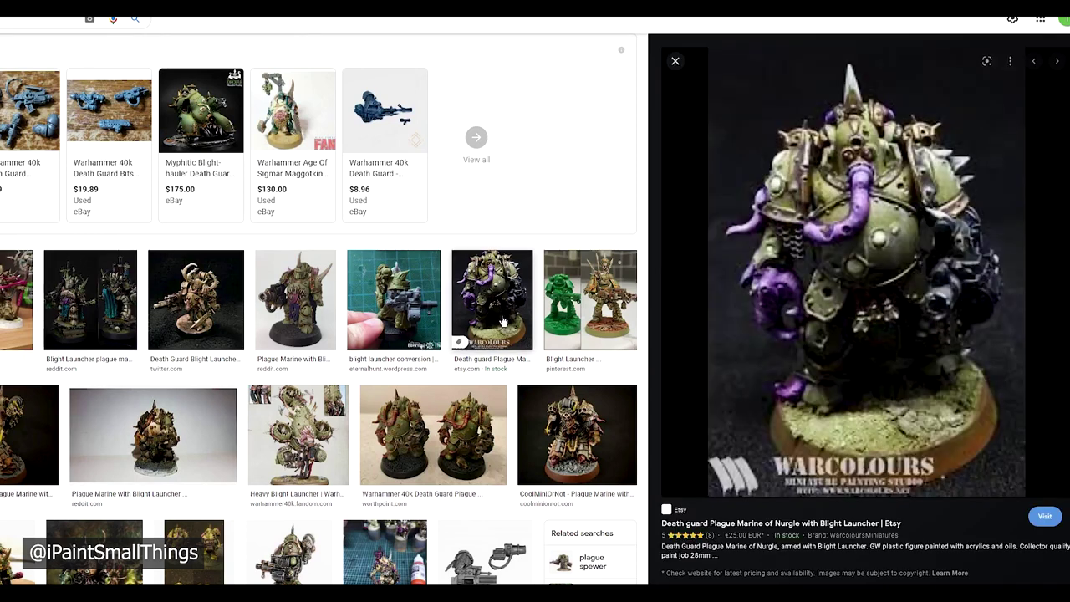
key("Left")
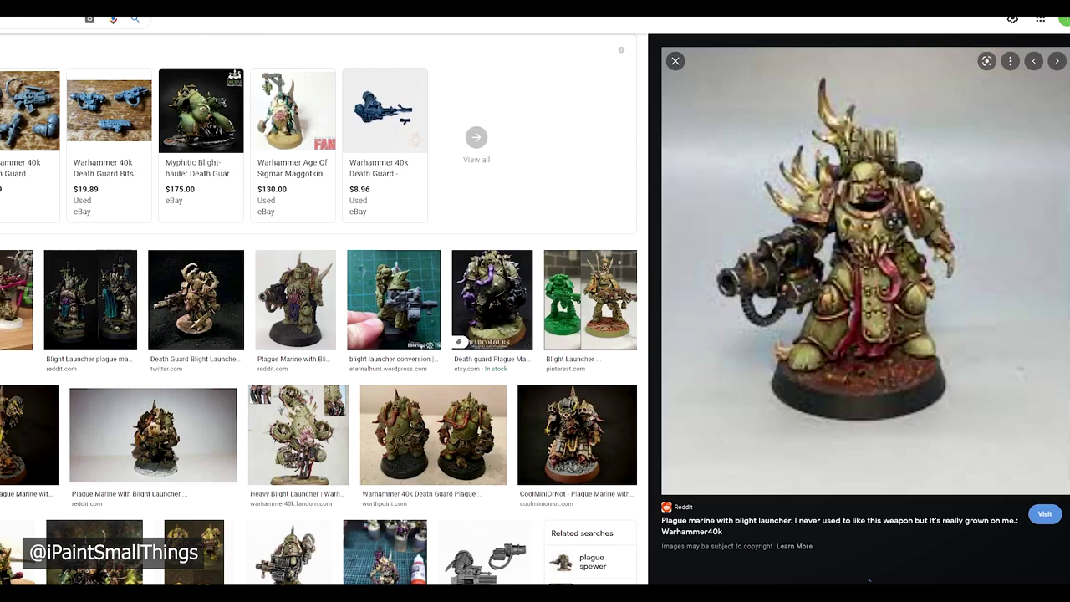
left_click(583, 450)
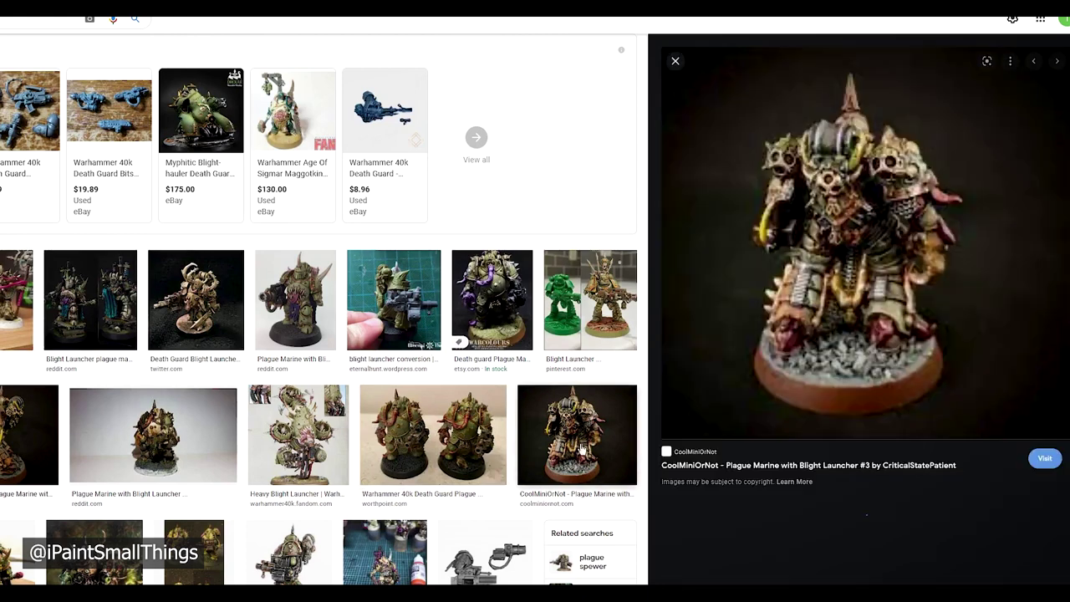
left_click(305, 564)
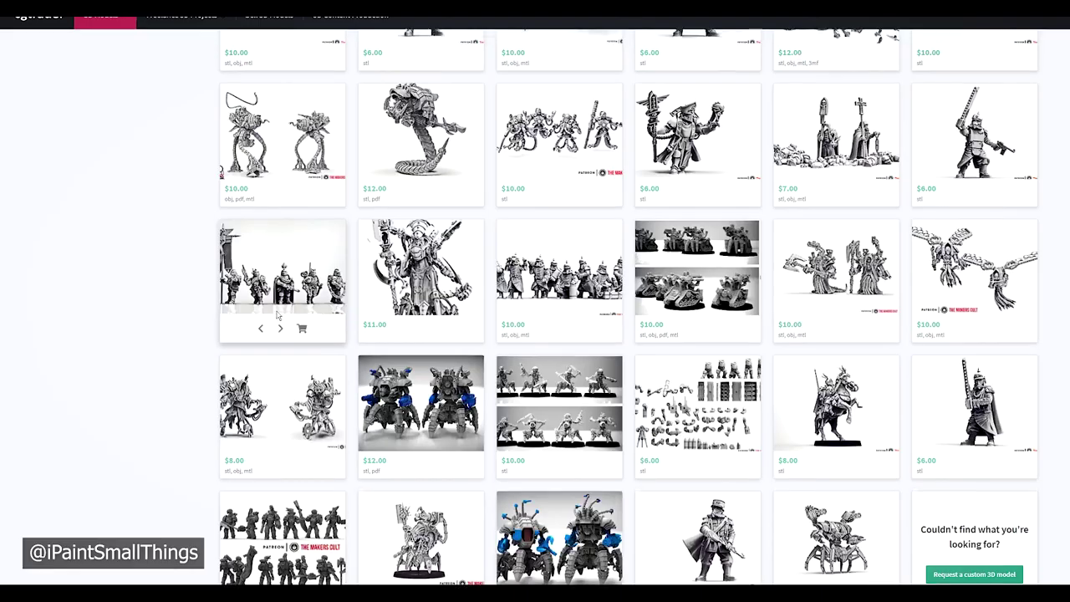
Scroll through the Themakerscult-filtered model listings
scroll(179, 320, "up", 10)
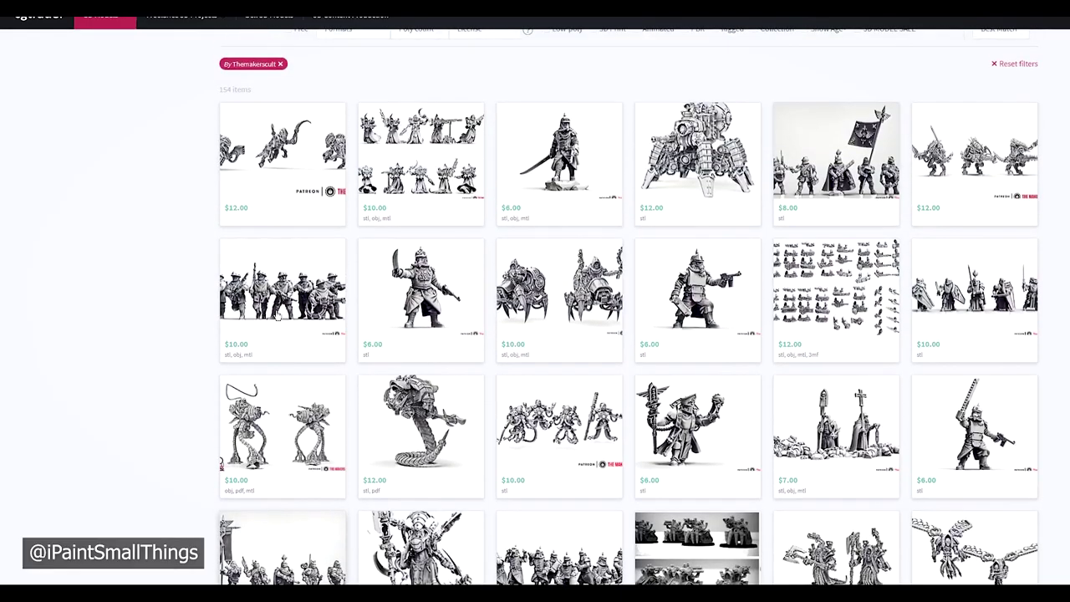
scroll(122, 327, "down", 1)
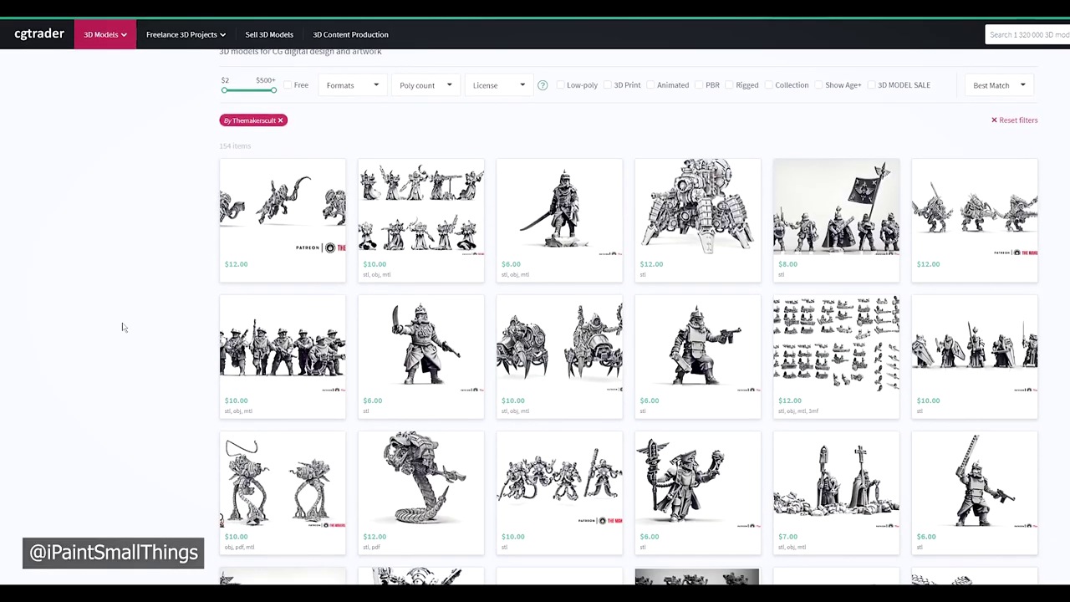
scroll(122, 327, "down", 6)
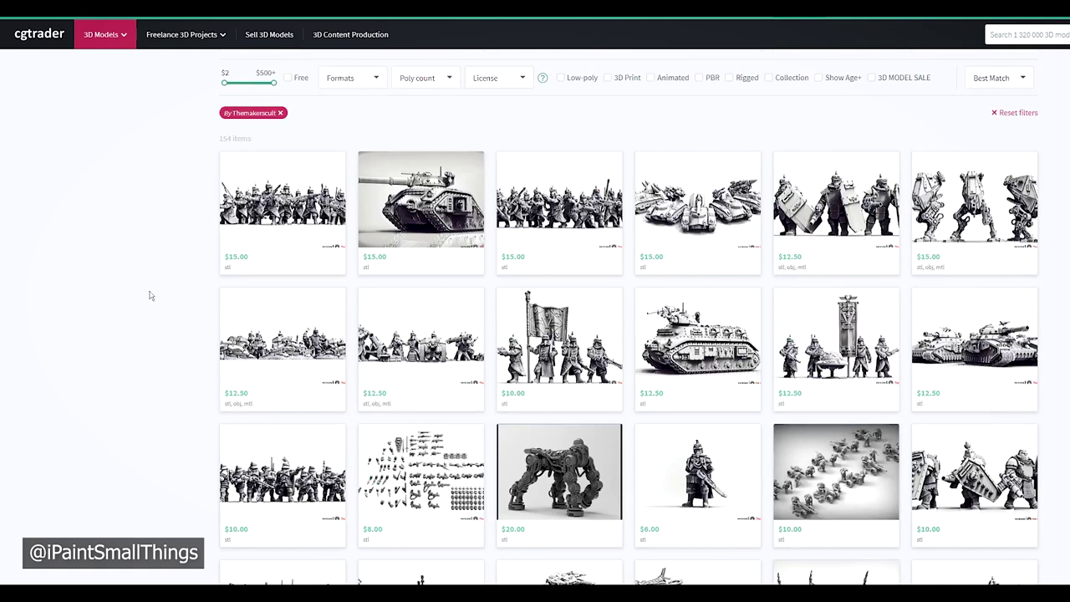
Open the Valour Korps - Abhuman Builder page and view gallery images two through six
left_click(757, 221)
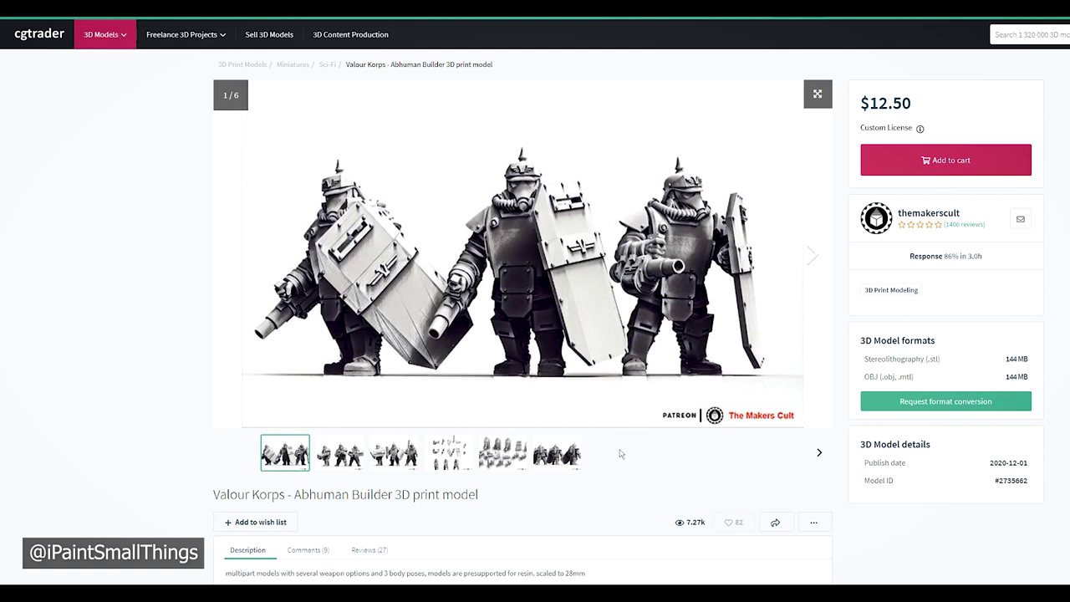
left_click(361, 456)
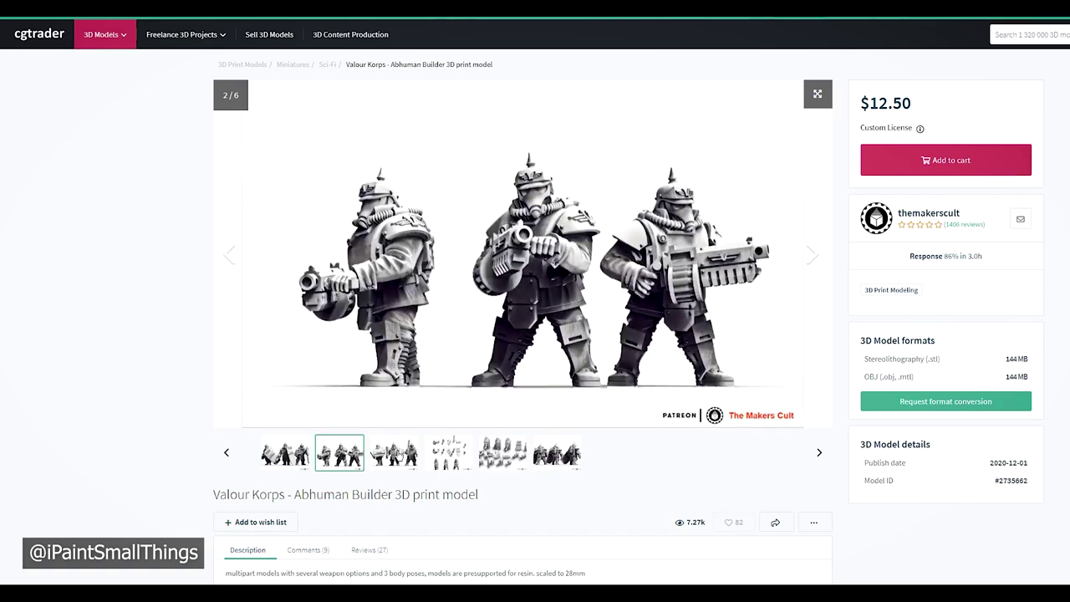
left_click(399, 456)
left_click(449, 460)
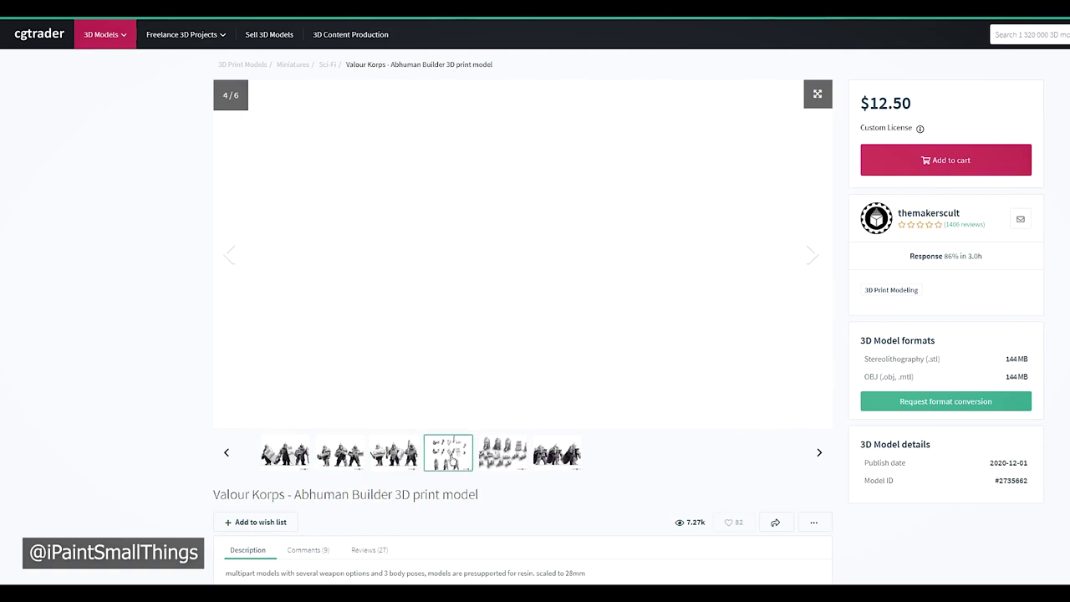
left_click(504, 458)
left_click(557, 457)
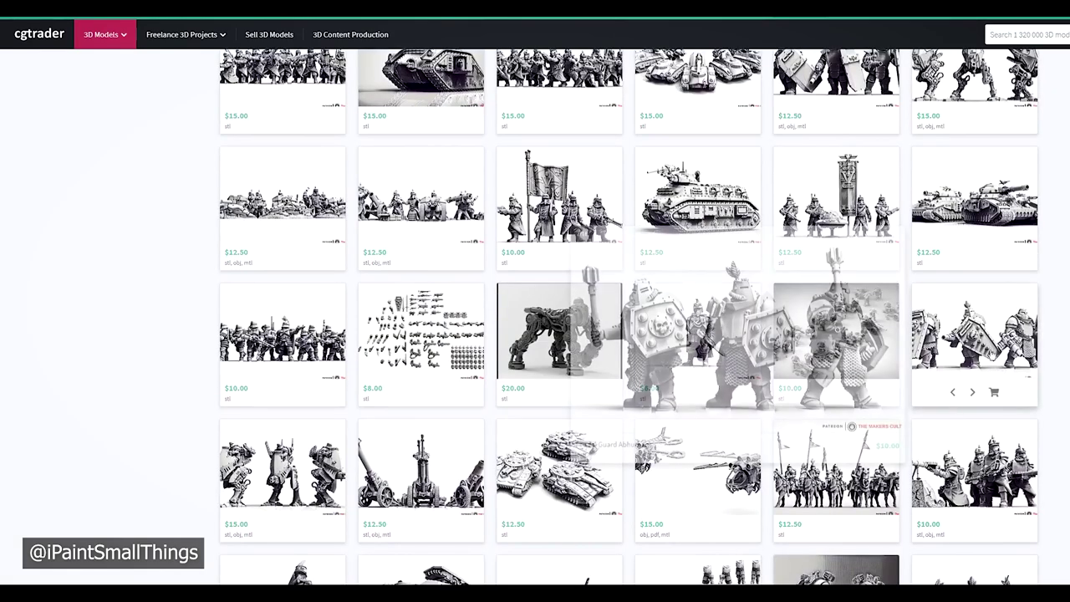
Check the Feudal Guard Militia page, then open the Iron Hive - Warriors set 1 page
left_click(899, 334)
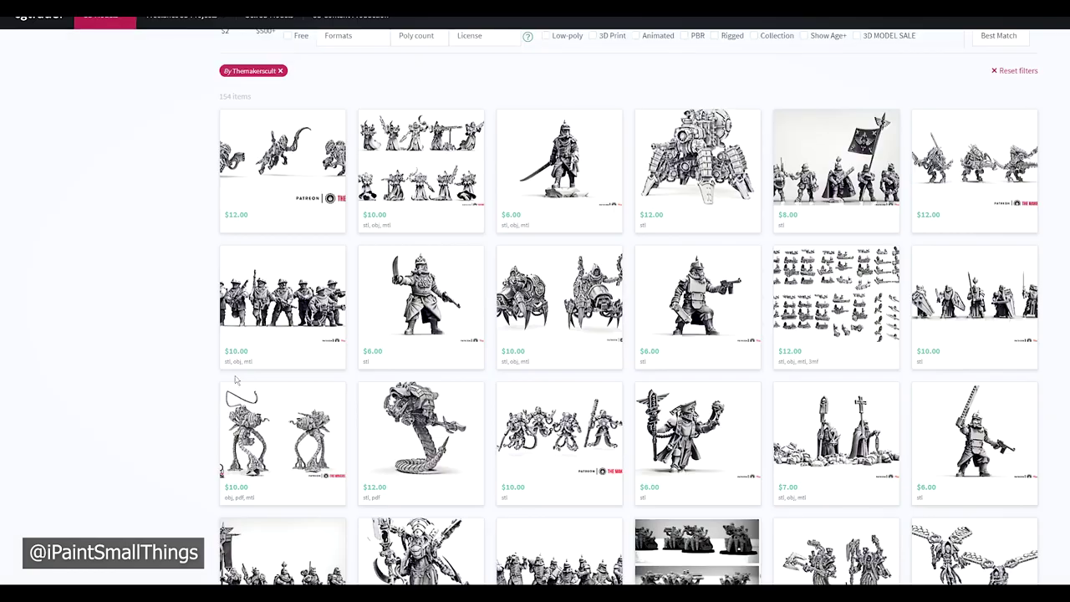
scroll(543, 500, "down", 6)
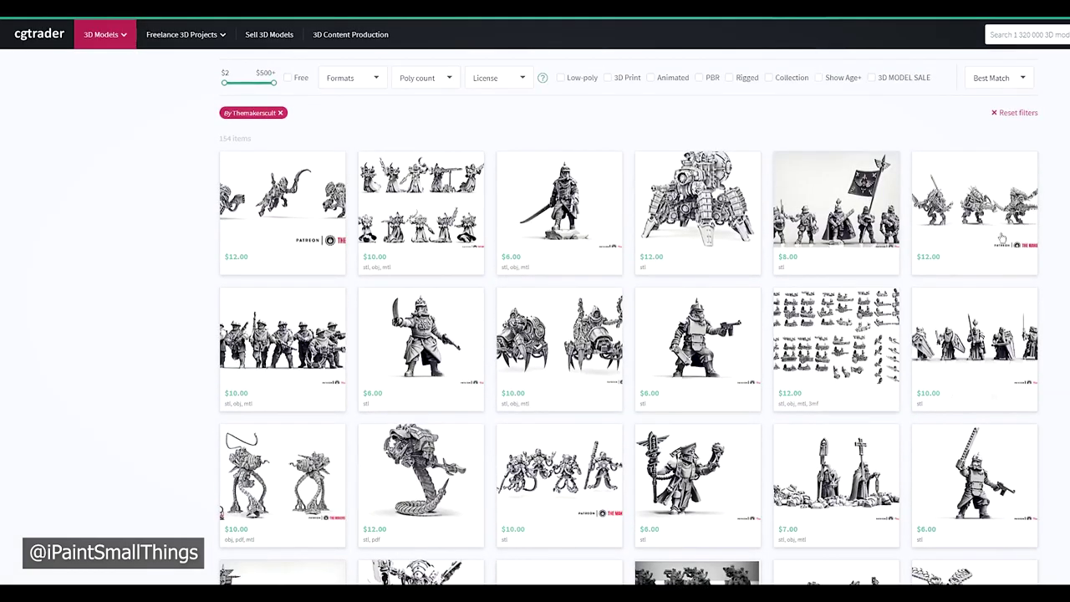
left_click(1001, 238)
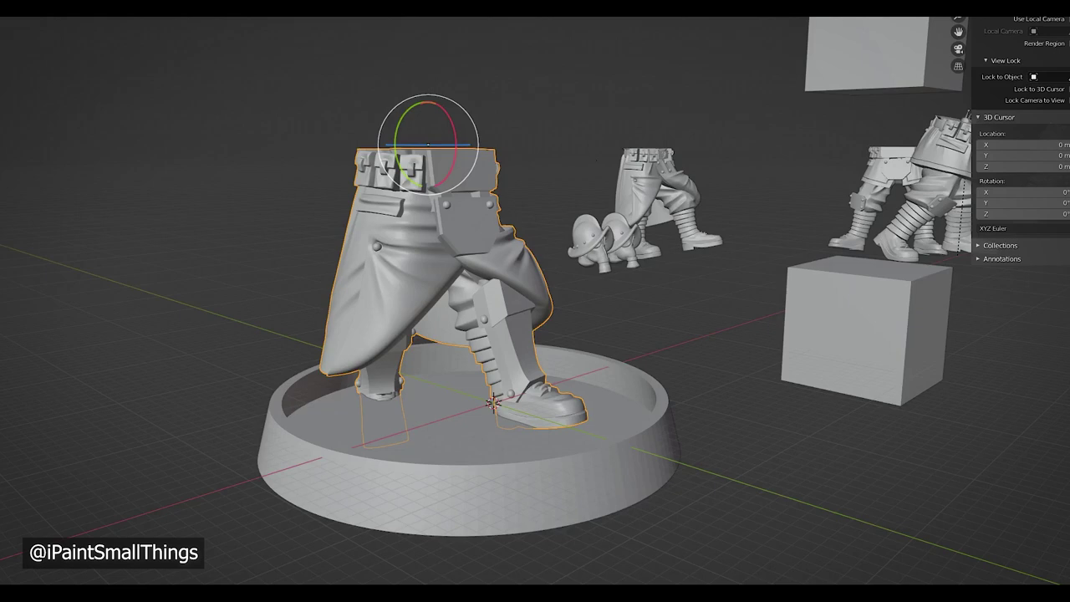
Turn the long-coated legs about the vertical axis on the base, then reselect them
left_click_drag(414, 144, 439, 144)
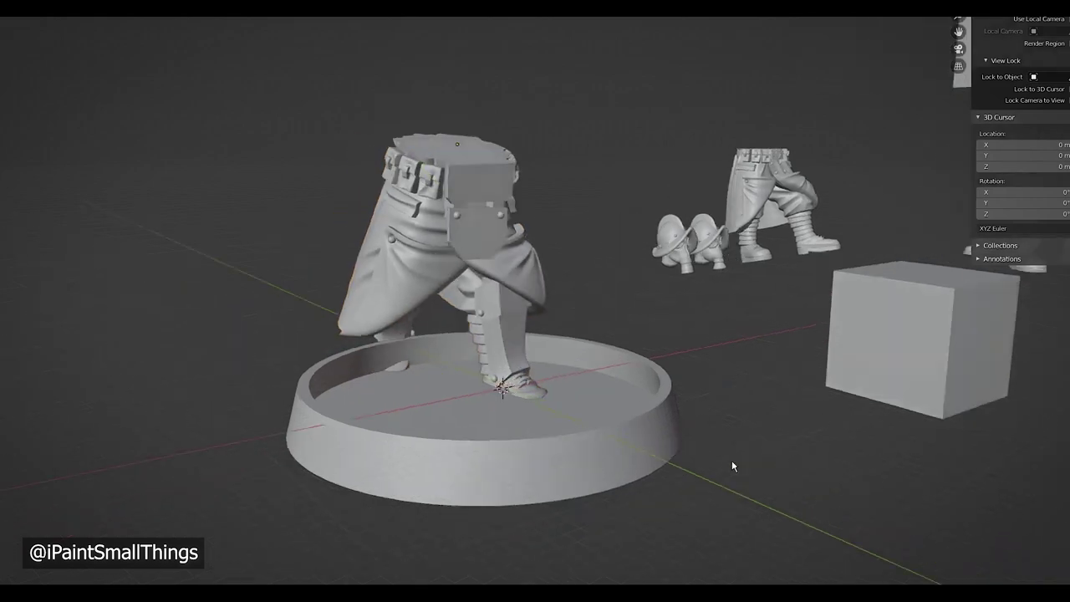
scroll(707, 365, "down", 3)
middle_click_drag(707, 365, 502, 363)
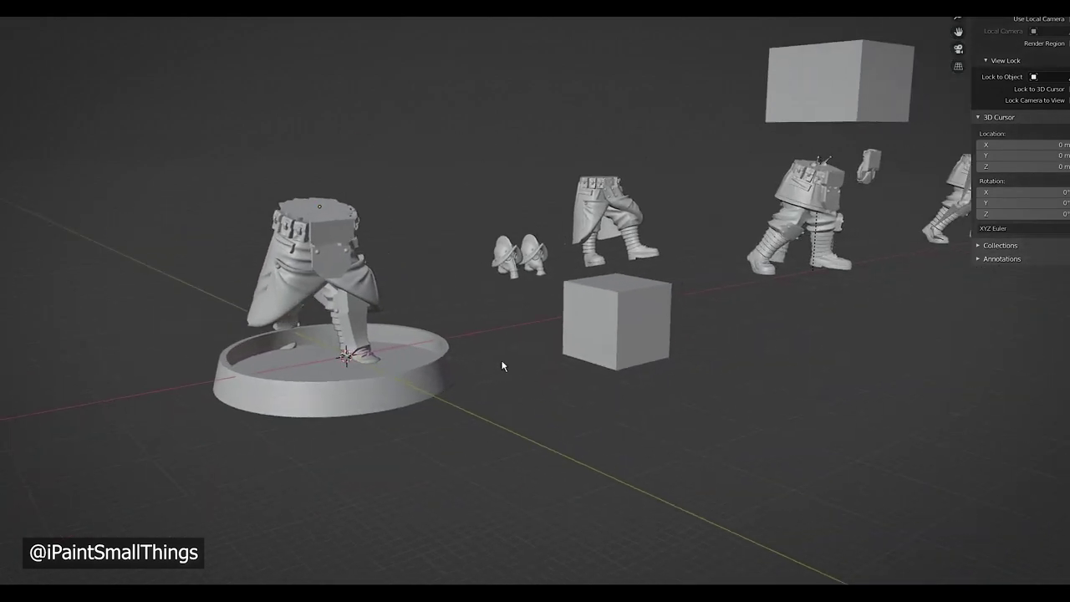
left_click(362, 201)
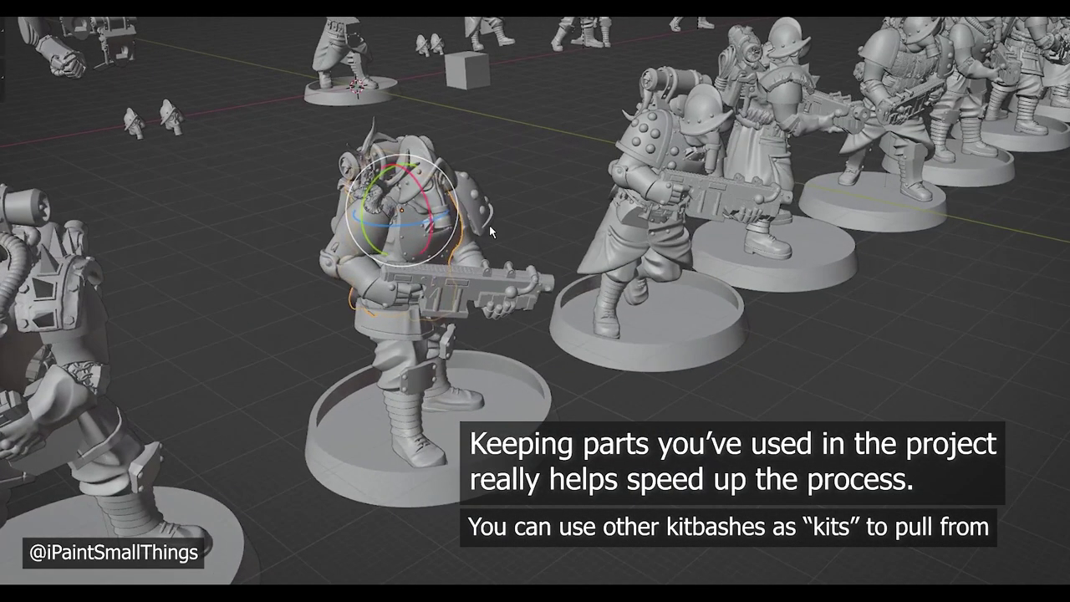
Slide the backpack part along the Y axis into its new position
key("g")
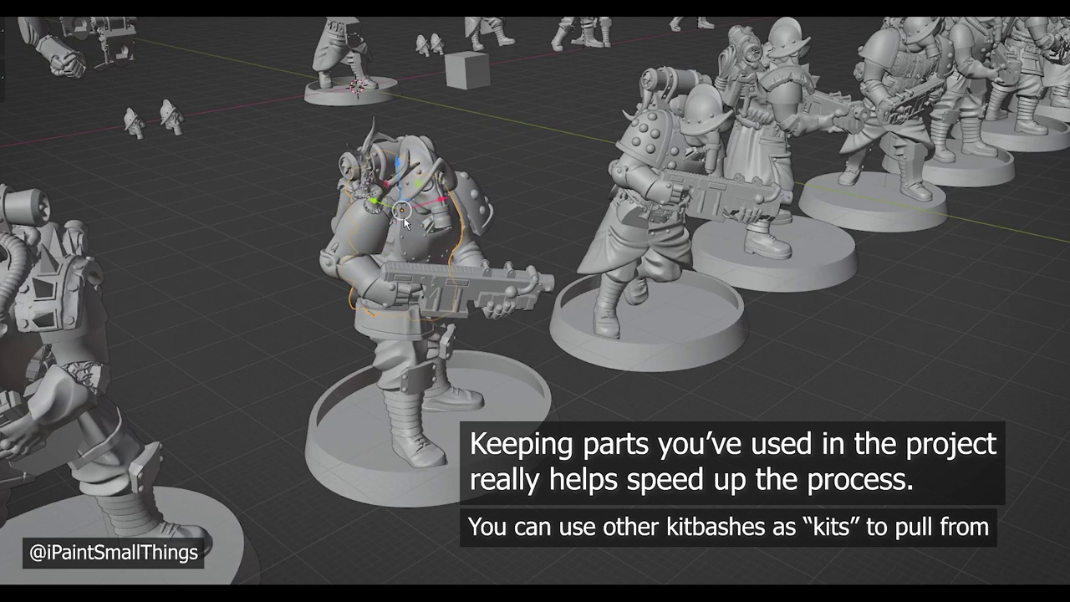
key("y")
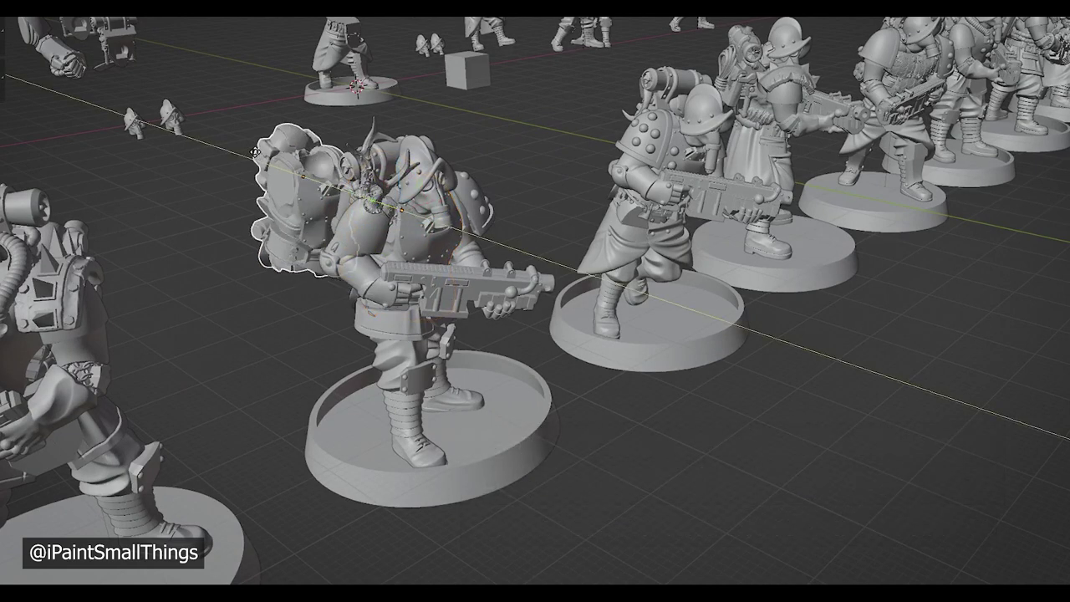
left_click(406, 103)
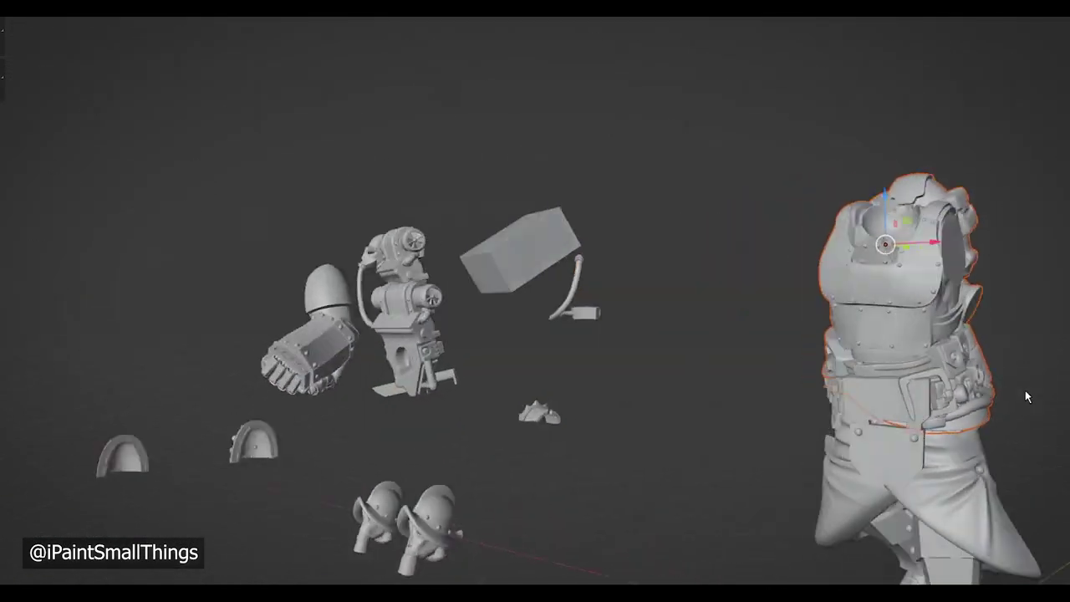
Rotate the gas-mask head about the Z axis to a new angle
middle_click_drag(1027, 397, 847, 129)
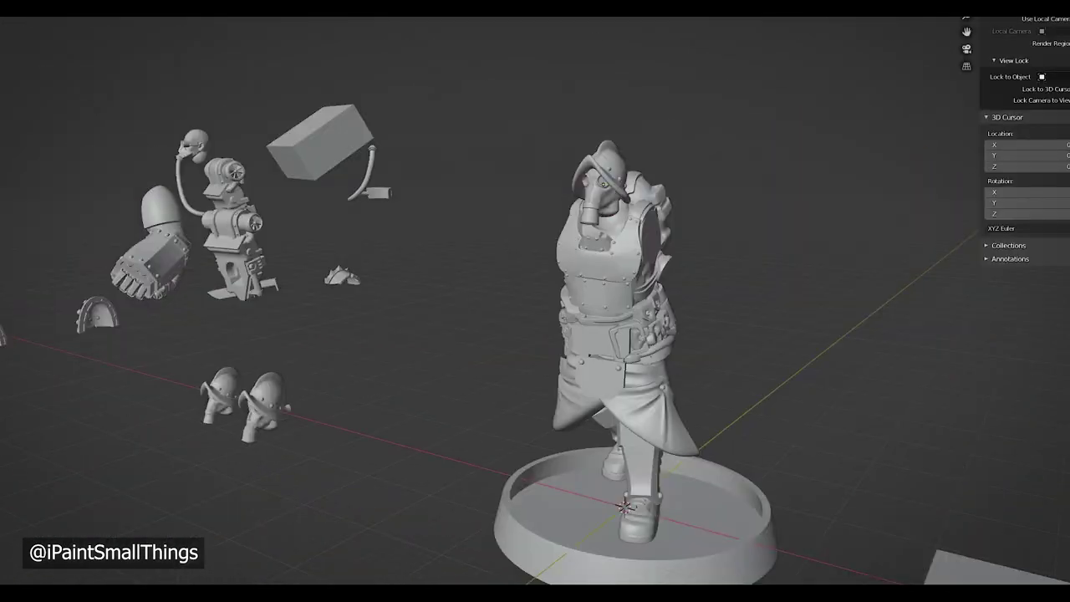
key("r")
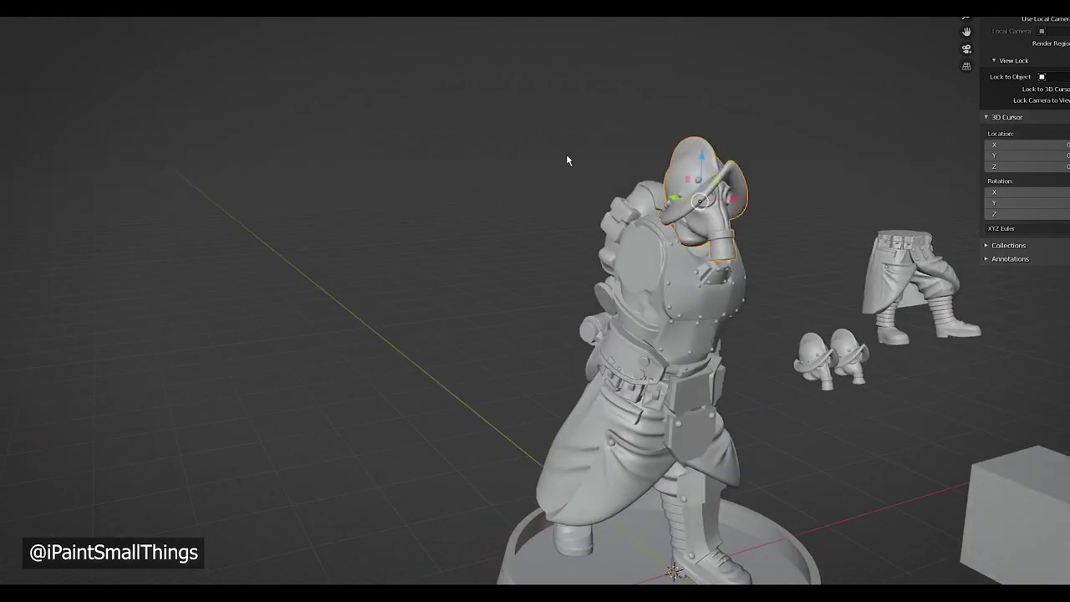
key("r")
key("z")
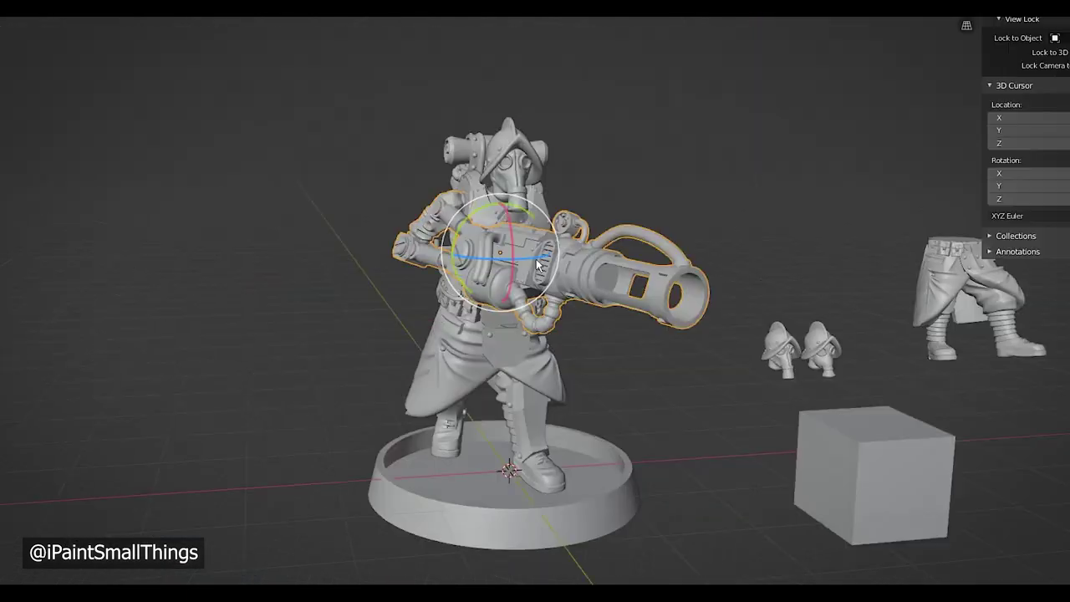
Turn the blight launcher about its vertical axis and raise it into the figure's grip
left_click_drag(585, 250, 236, 399)
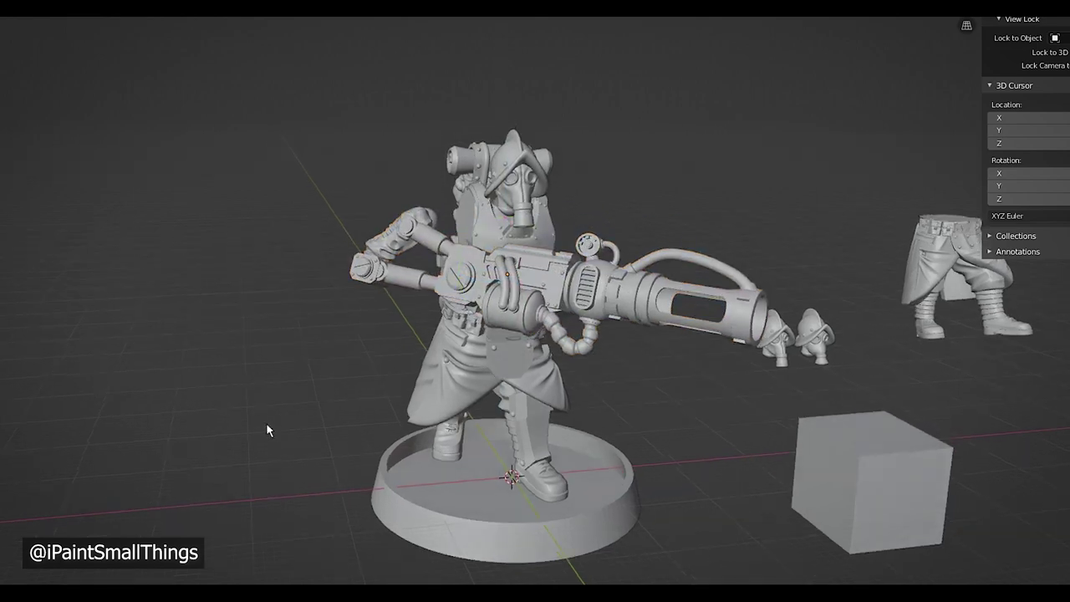
middle_click_drag(268, 425, 364, 393)
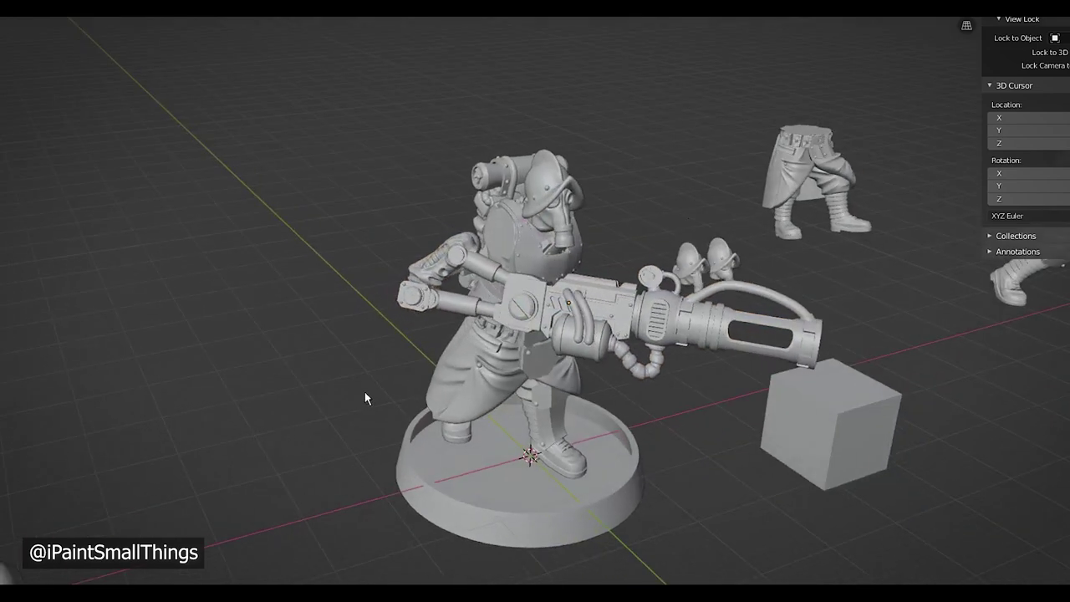
left_click(567, 324)
key("shift+space")
key("g")
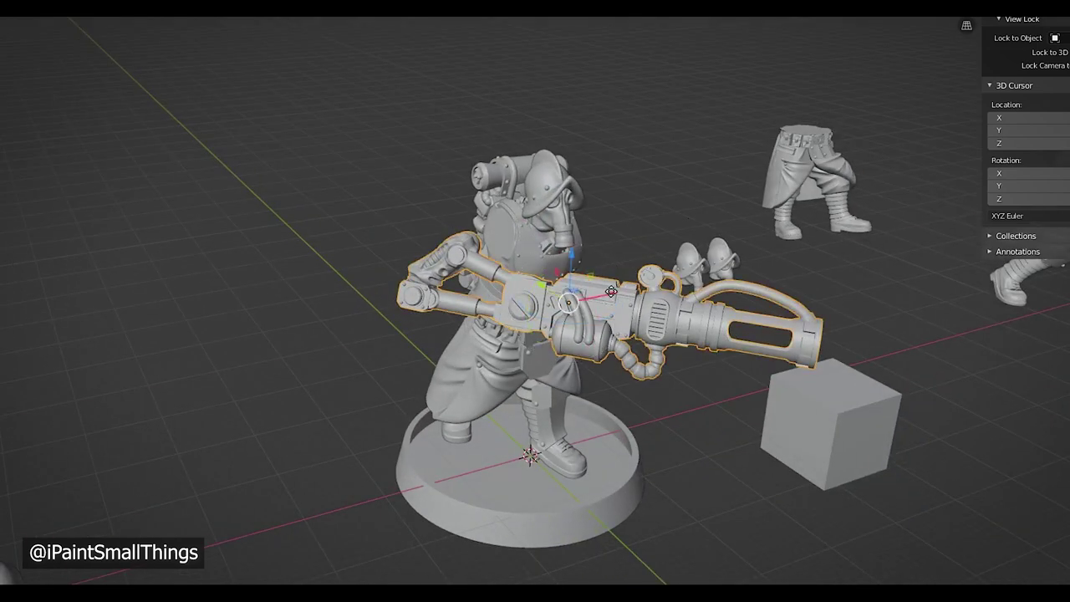
left_click_drag(611, 291, 608, 227)
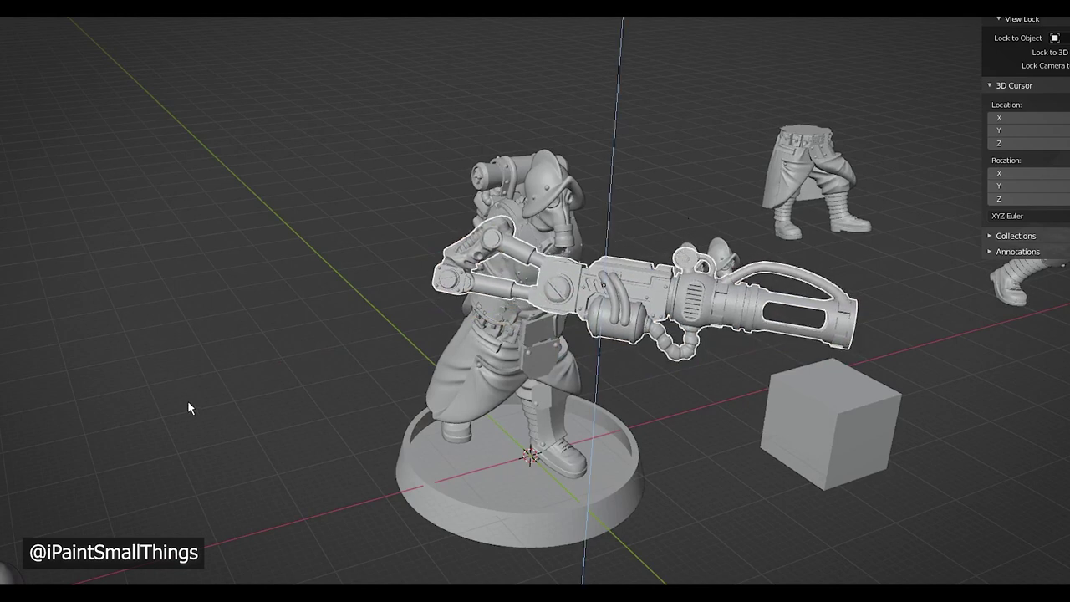
left_click(305, 388)
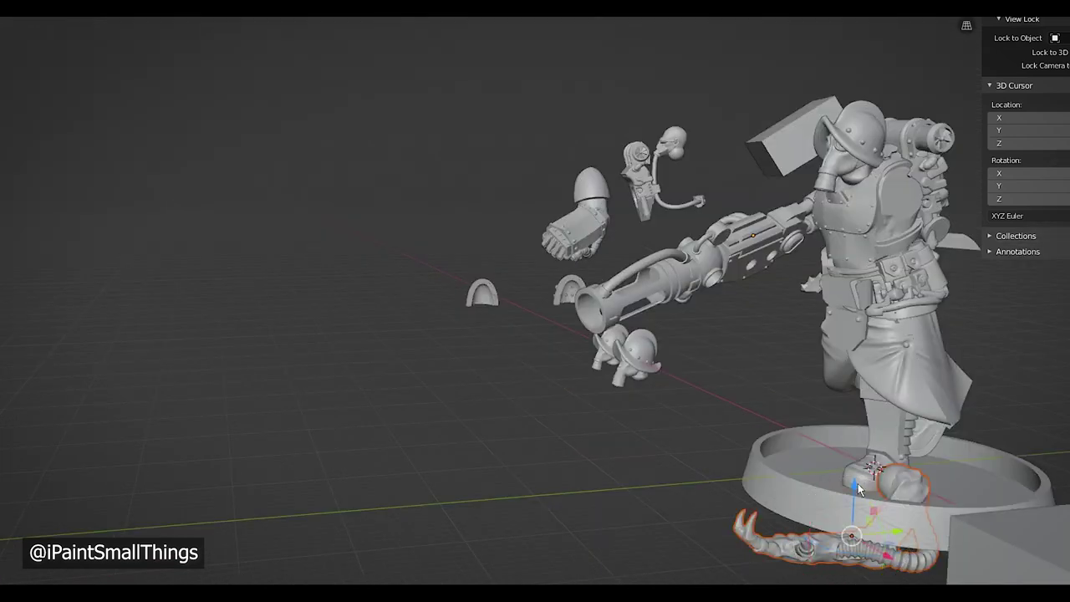
Move the hose arm piece up and rotate it on X to meet the launcher
left_click_drag(858, 483, 858, 170)
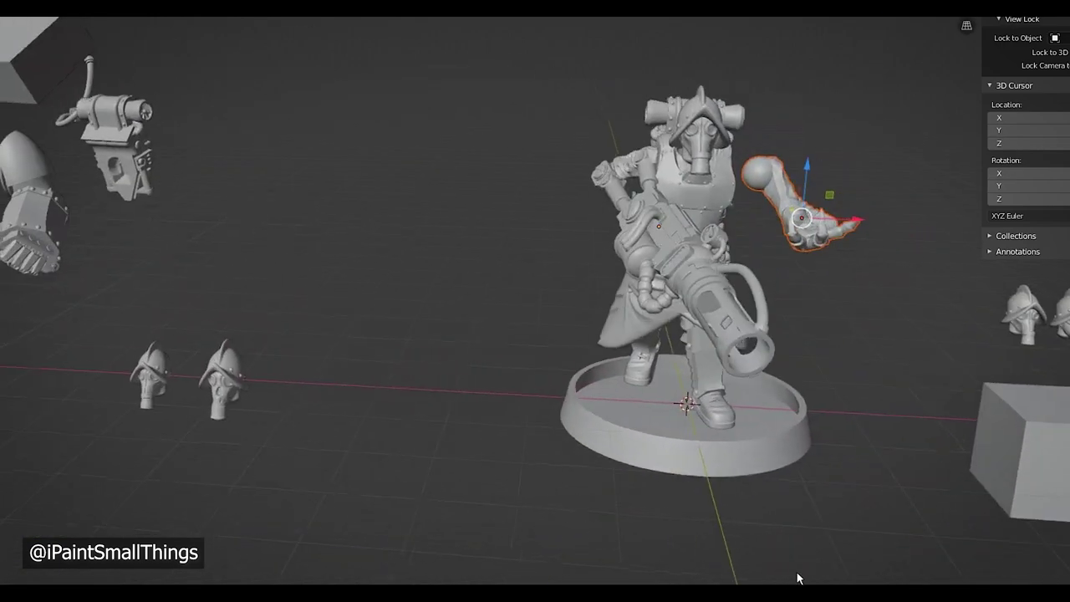
key("r")
key("x")
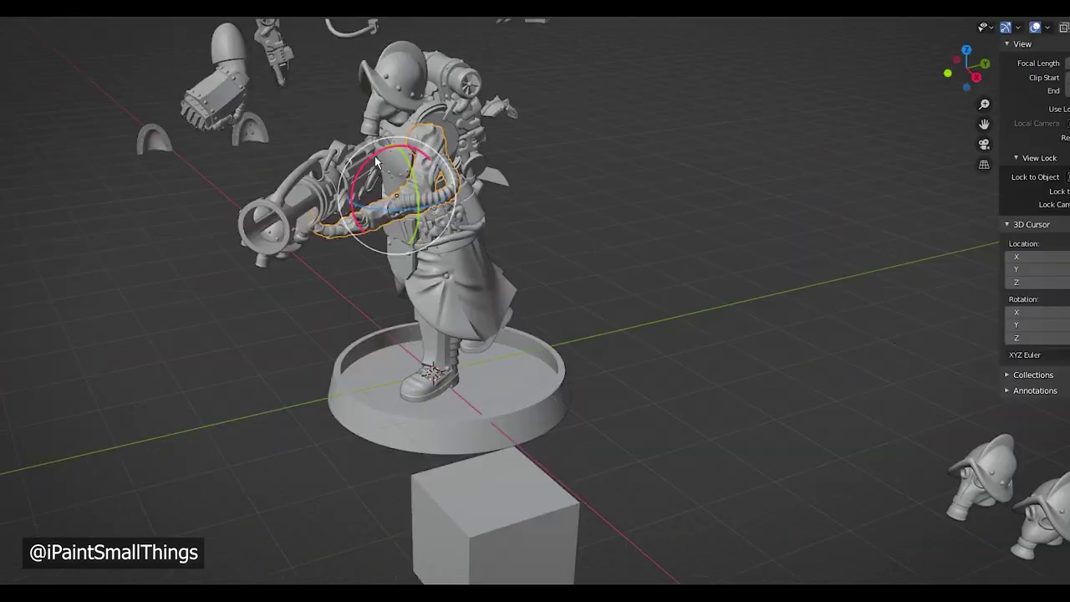
left_click_drag(376, 162, 381, 151)
left_click_drag(394, 201, 395, 201)
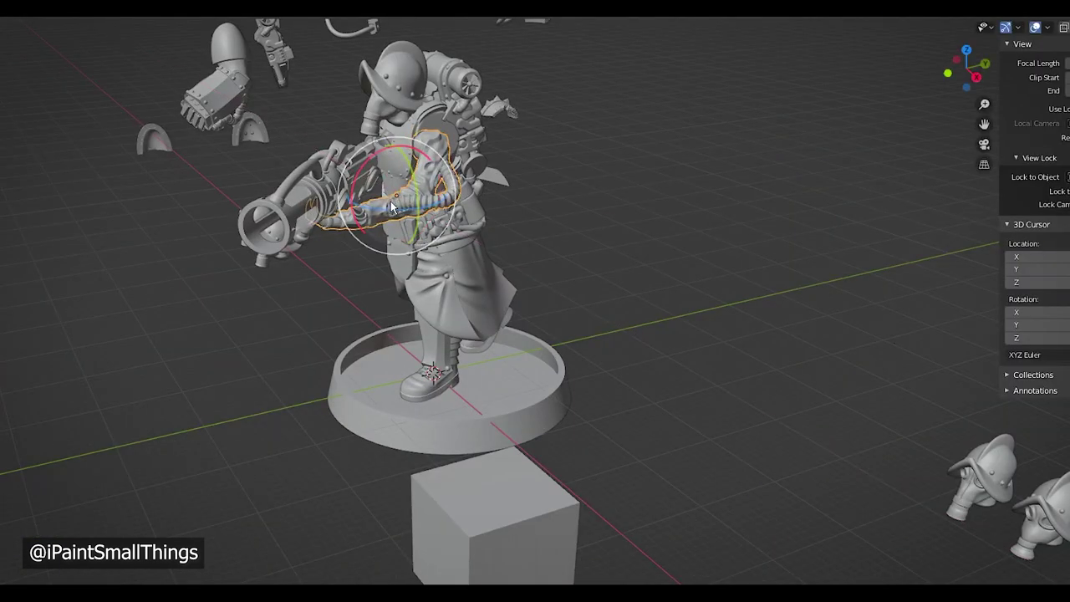
key("r")
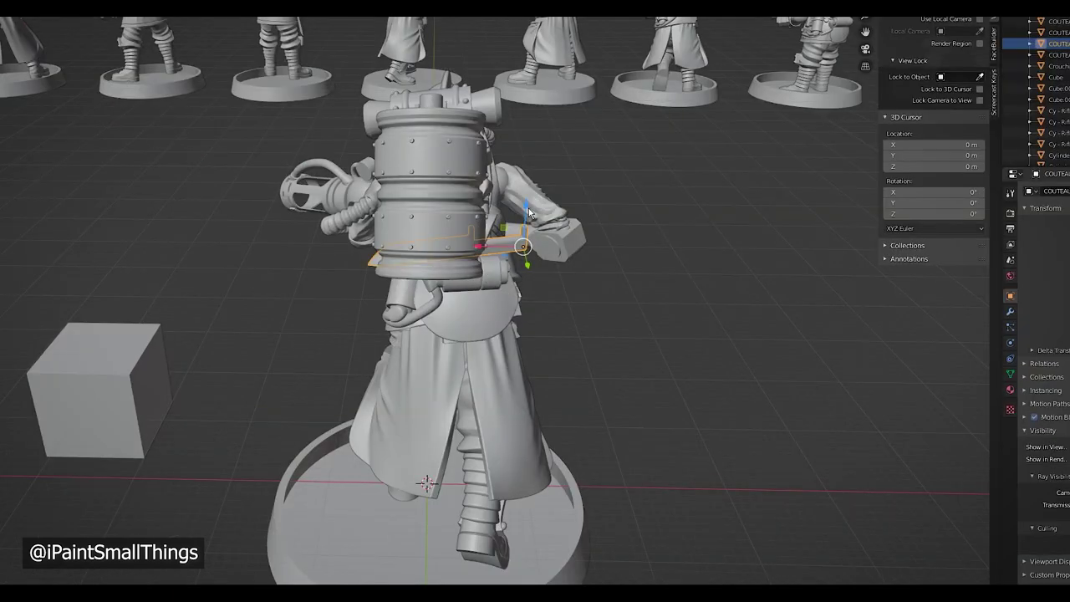
Lower the blade on the figure's back and level it about the Y axis
left_click_drag(529, 213, 531, 266)
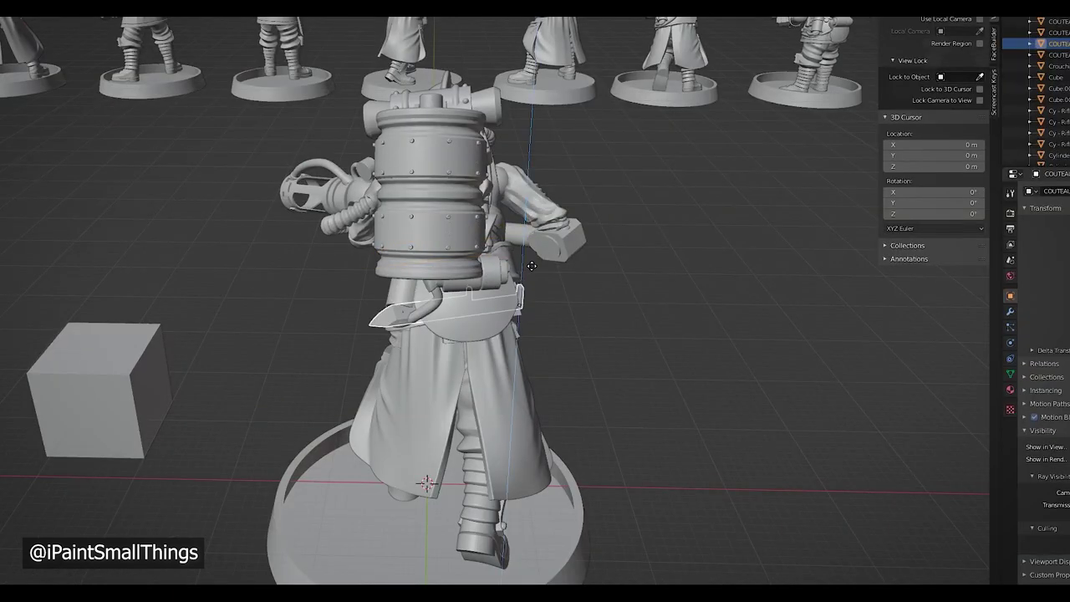
left_click(550, 319)
middle_click_drag(554, 319, 570, 337)
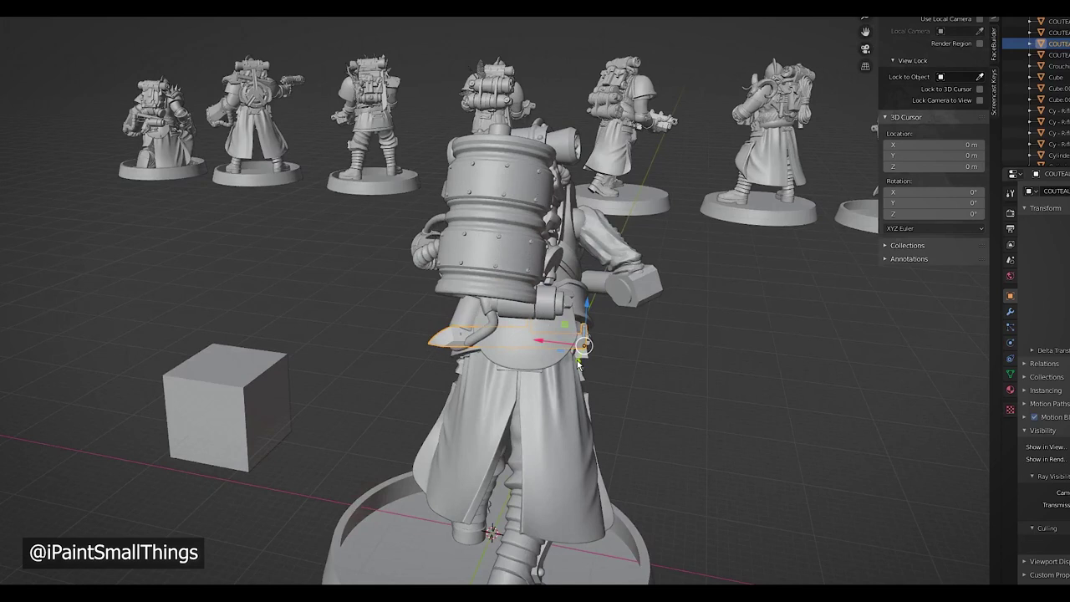
key("r")
key("y")
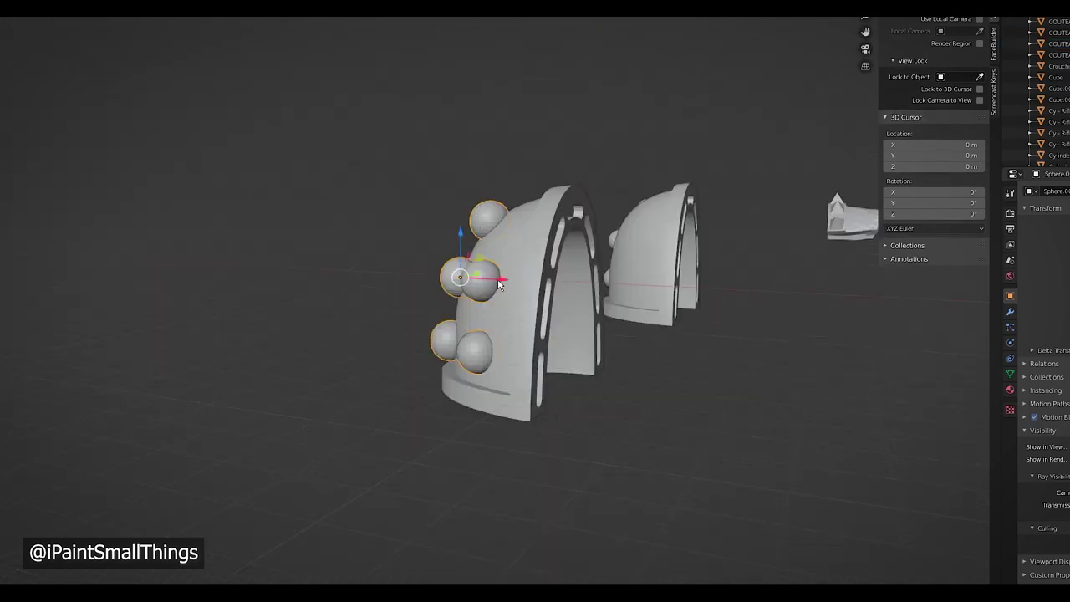
Slide the shoulder pad studs along the X axis
key("g")
key("x")
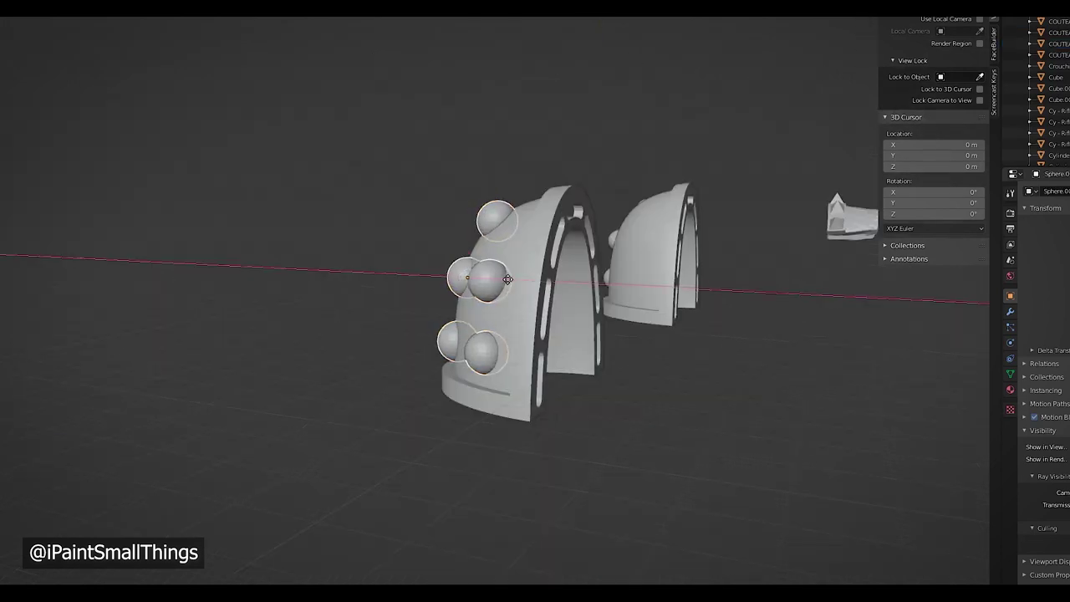
left_click(370, 315)
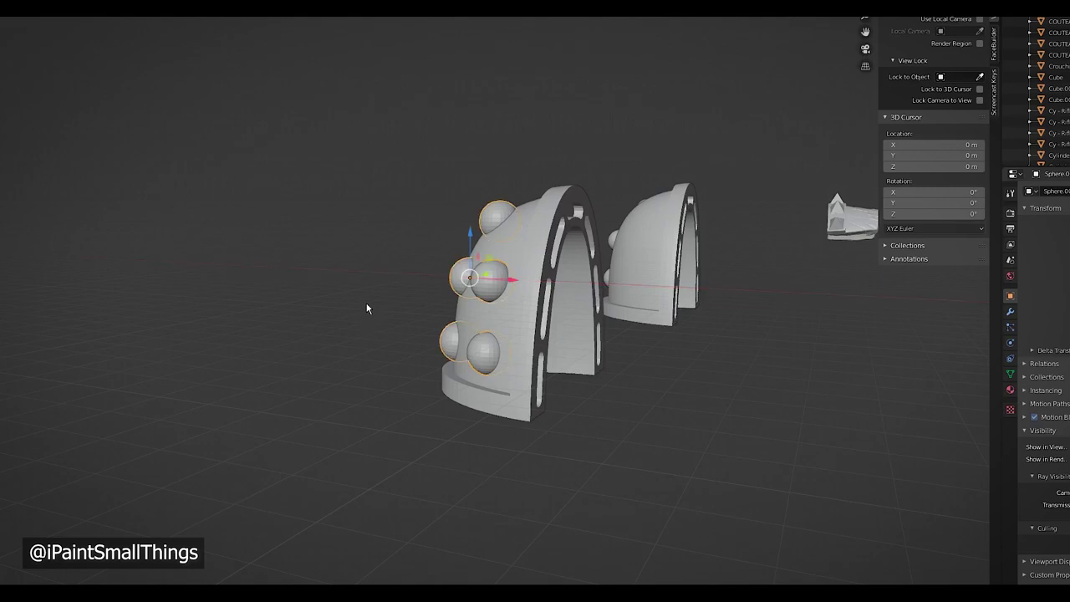
Angle the shoulder pad to cover the arm joint and check it from the front
middle_click_drag(356, 303, 540, 320)
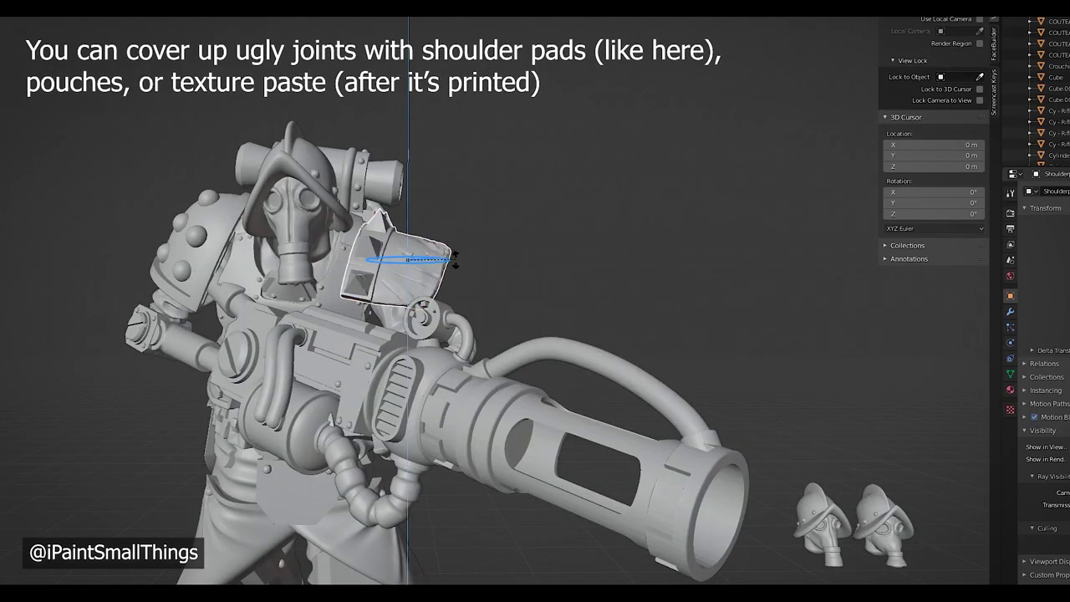
left_click(434, 211)
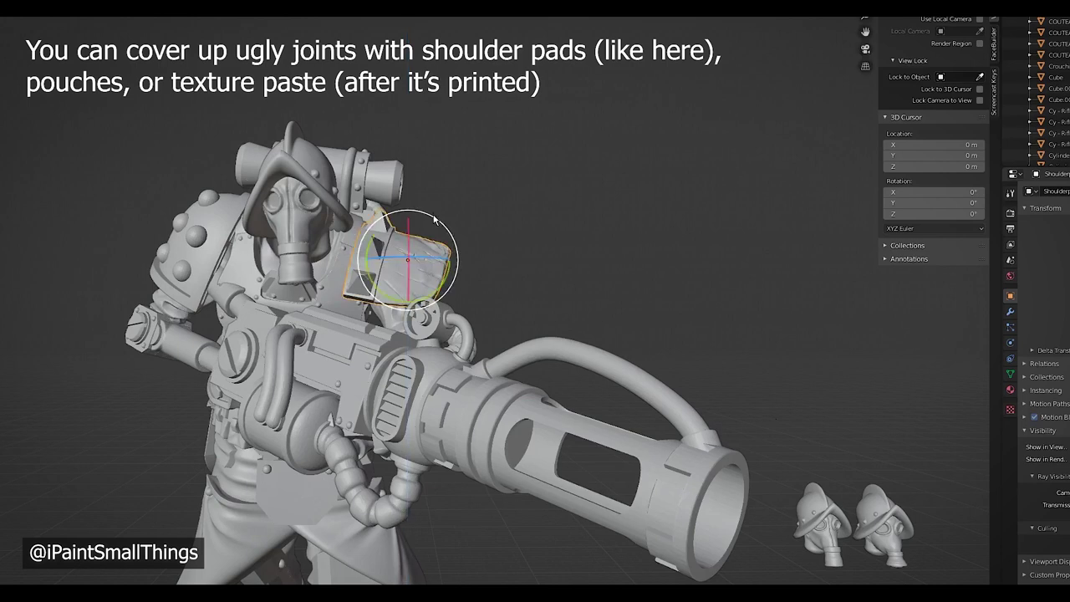
left_click_drag(434, 219, 455, 245)
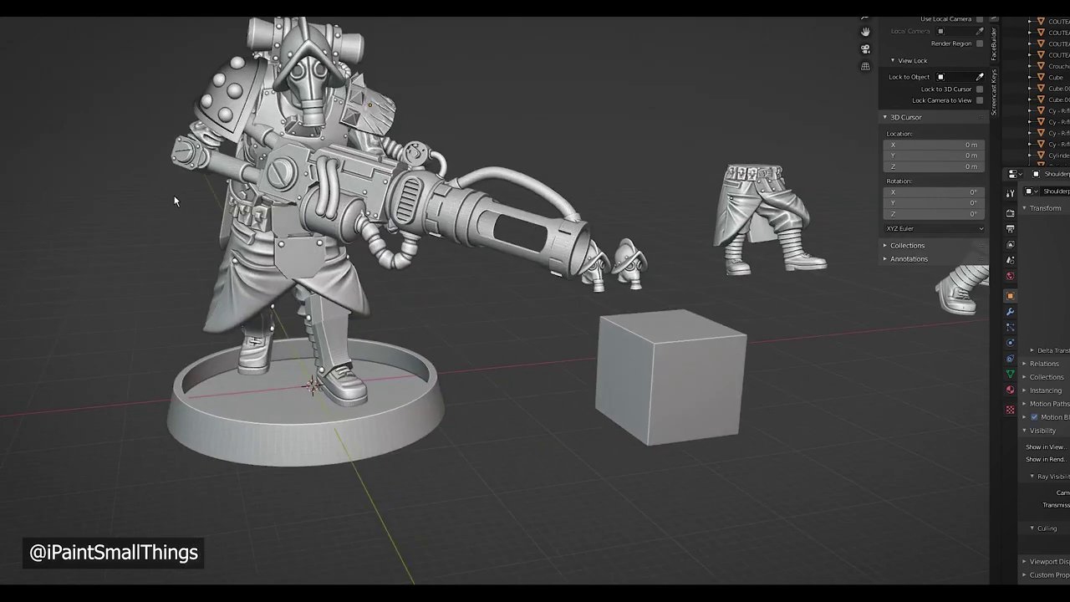
scroll(180, 203, "down", 2)
middle_click_drag(187, 205, 332, 268)
scroll(292, 246, "up", 3)
scroll(311, 257, "down", 2)
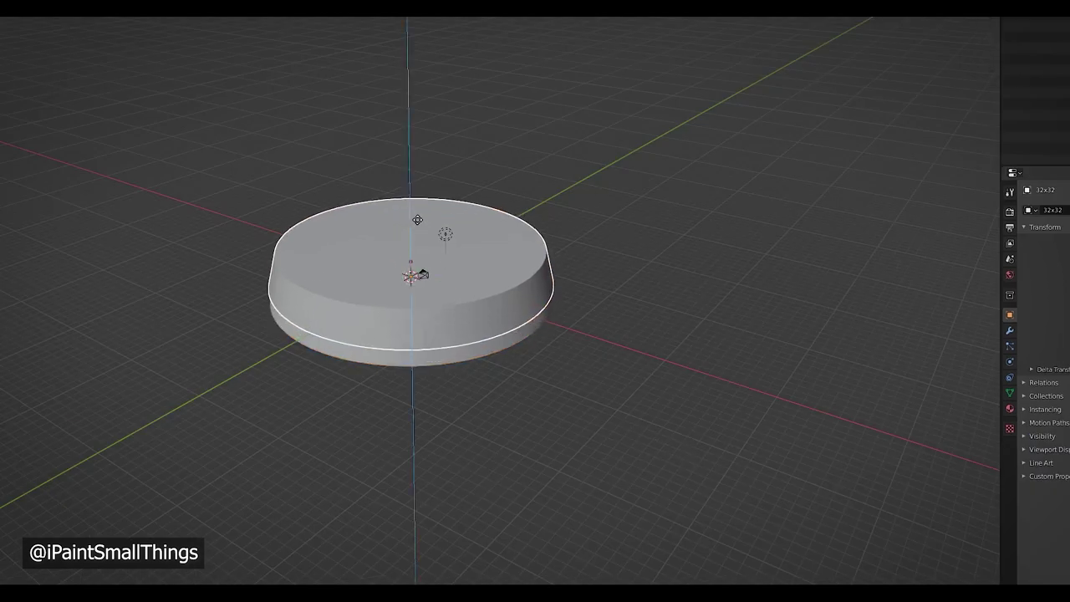
Add a Boolean difference modifier to the 32x32 base, leaving only its rimmed ring
middle_click_drag(453, 390, 582, 422)
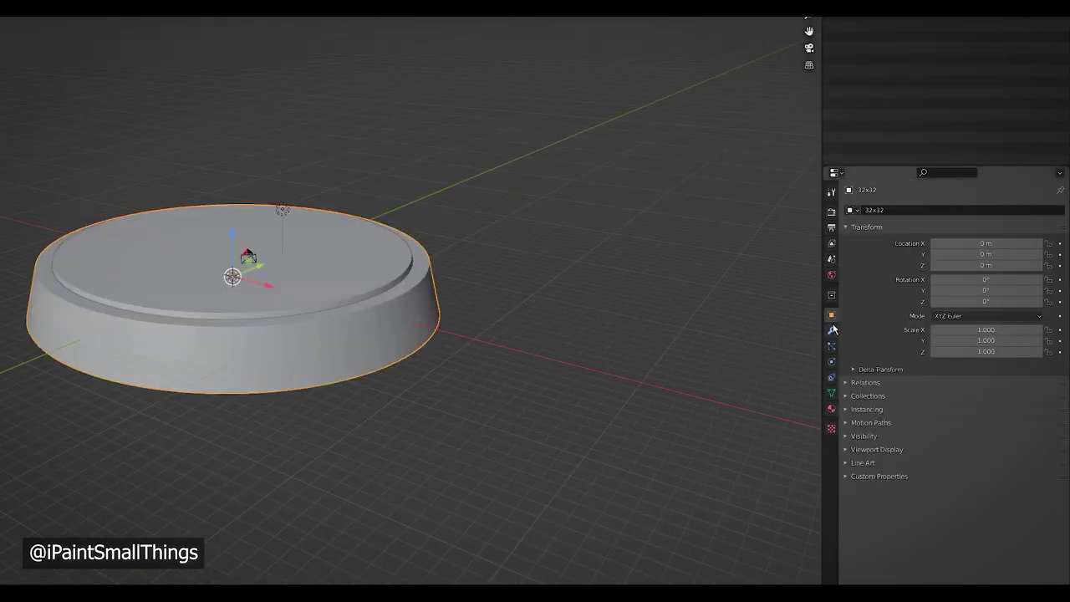
left_click(833, 329)
left_click(899, 210)
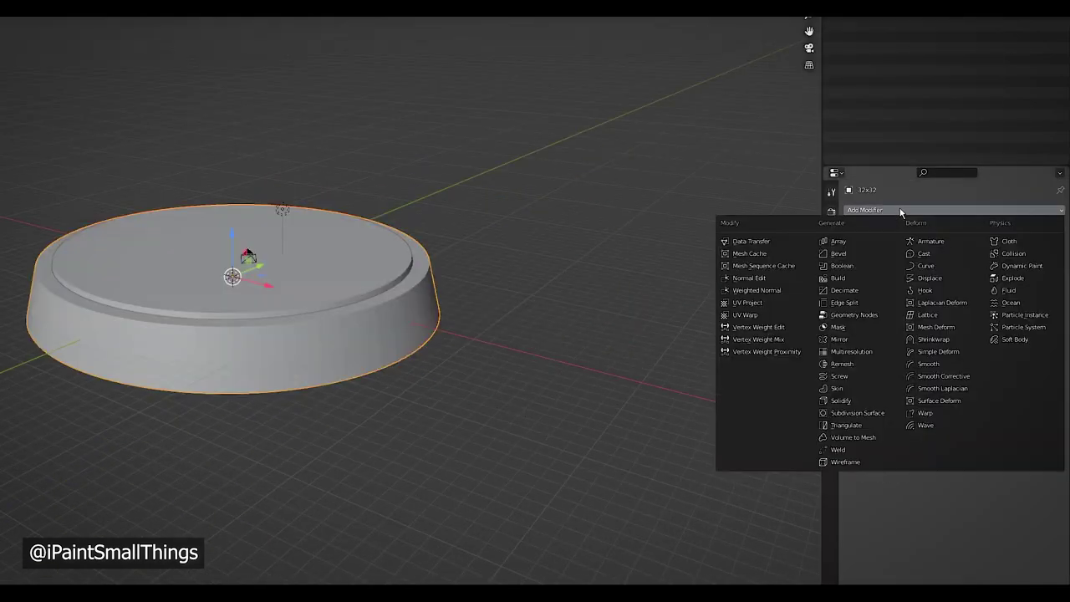
left_click(858, 265)
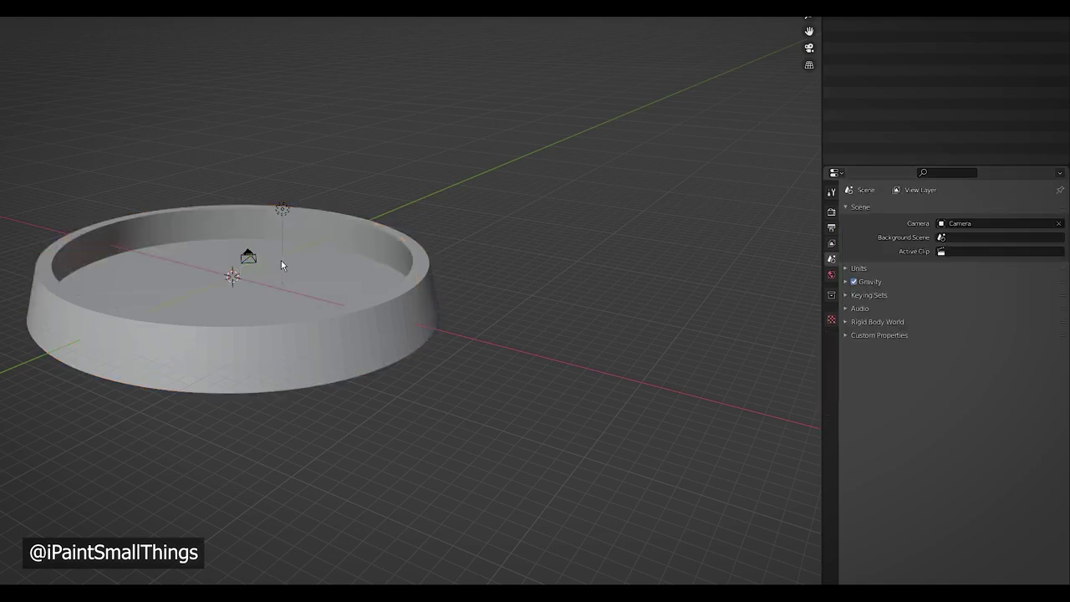
middle_click_drag(361, 312, 543, 425)
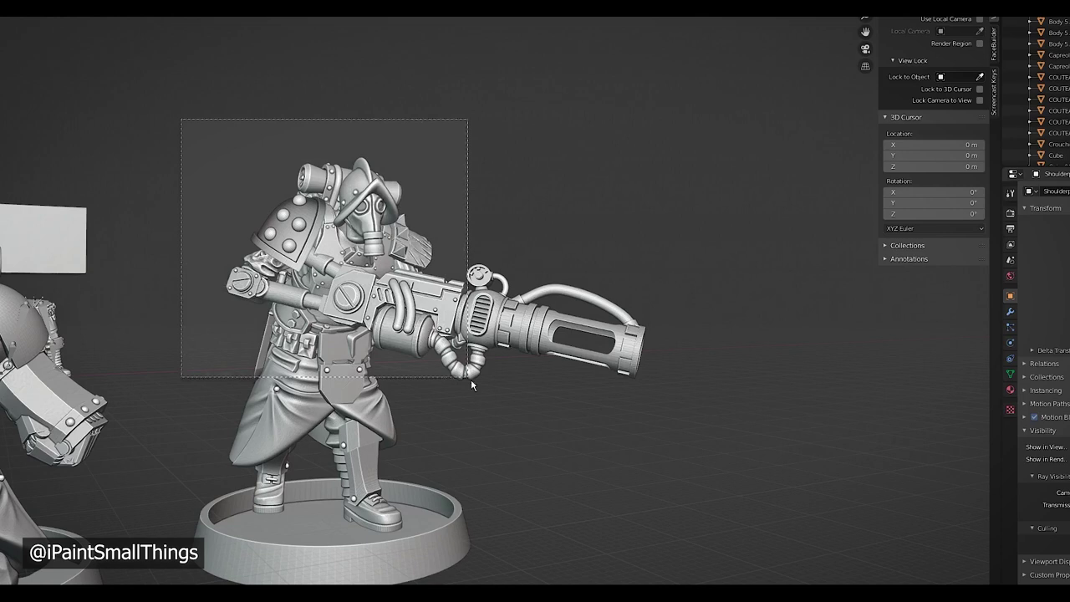